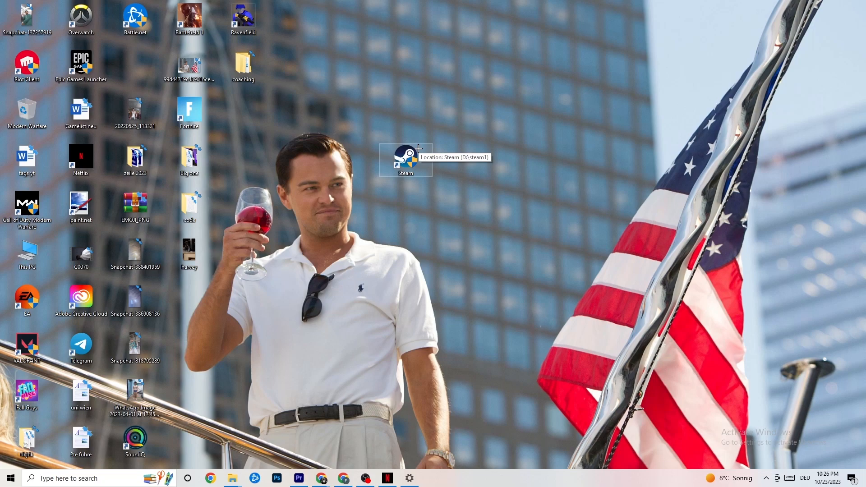
{"action": "right_click", "coordinate": [414, 158]}
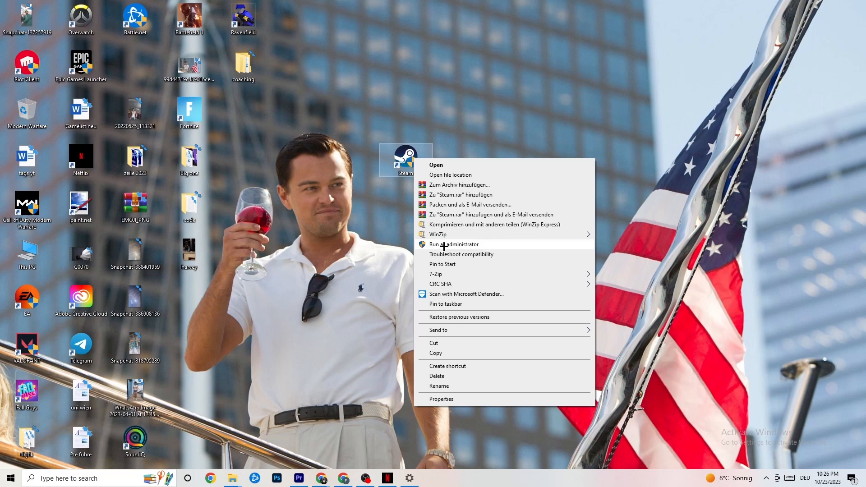
{"action": "left_click", "coordinate": [376, 240]}
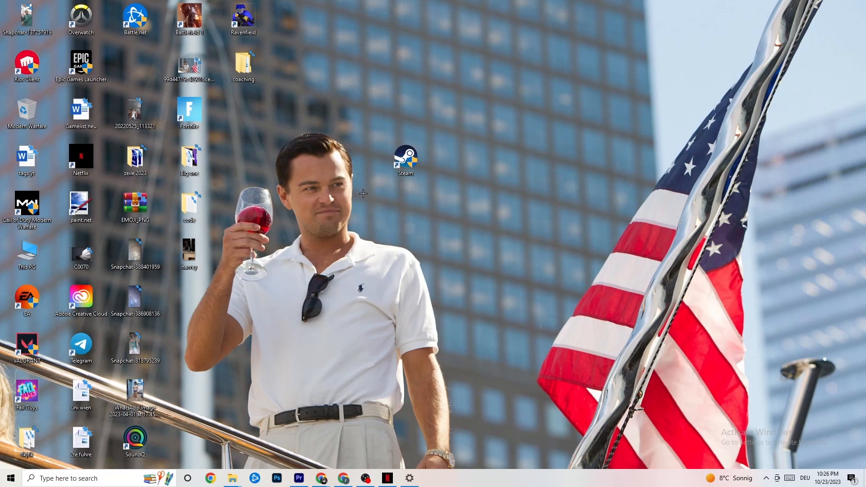
Open the Steam shortcut's compatibility properties, review the compatibility mode choices with Windows 8 kept selected, and confirm the dialog.
{"action": "right_click", "coordinate": [404, 160]}
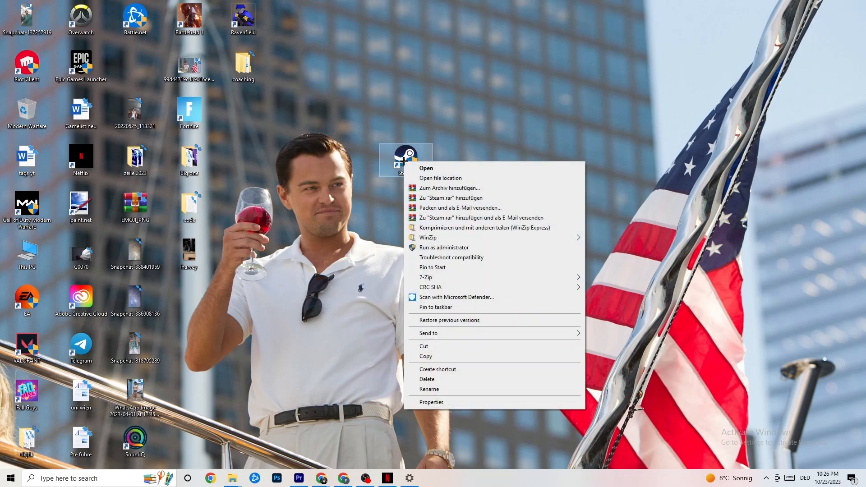
{"action": "left_click", "coordinate": [450, 403]}
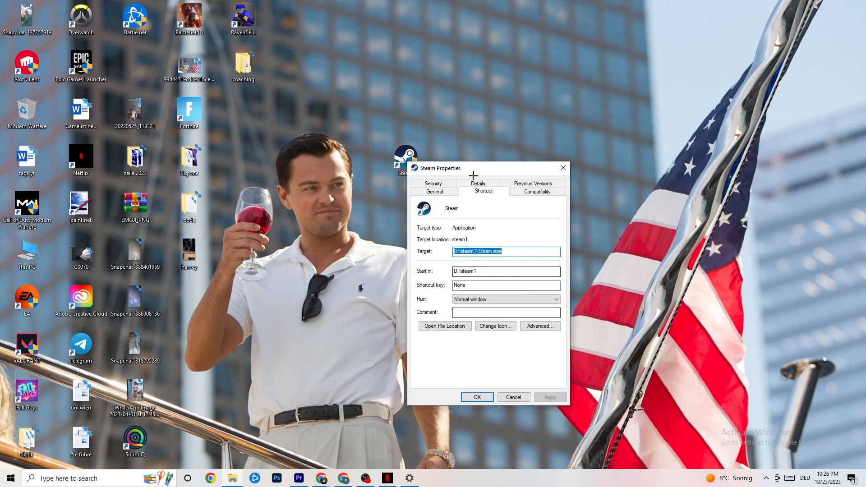
{"action": "left_click_drag", "start_coordinate": [469, 118], "coordinate": [426, 102]}
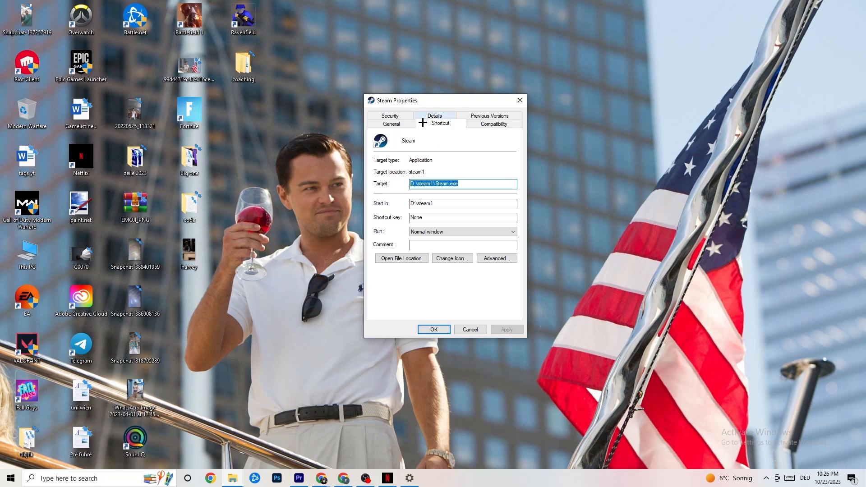
{"action": "left_click", "coordinate": [469, 122]}
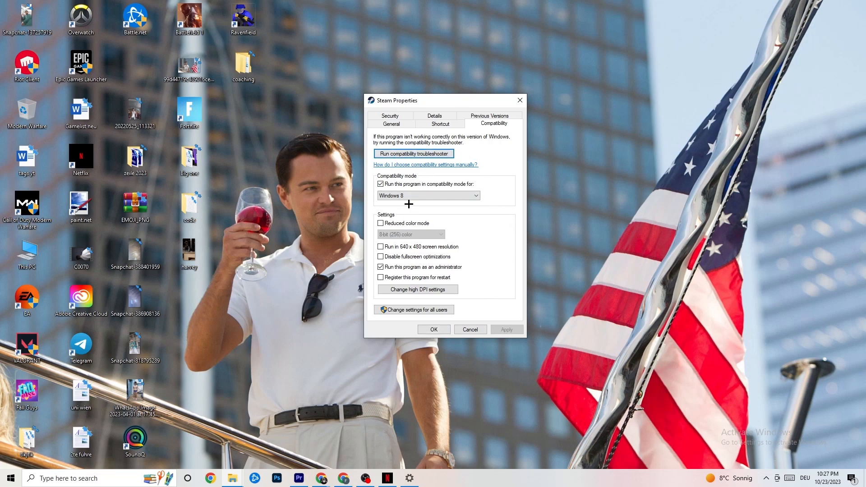
{"action": "left_click", "coordinate": [380, 184]}
{"action": "left_click", "coordinate": [418, 195]}
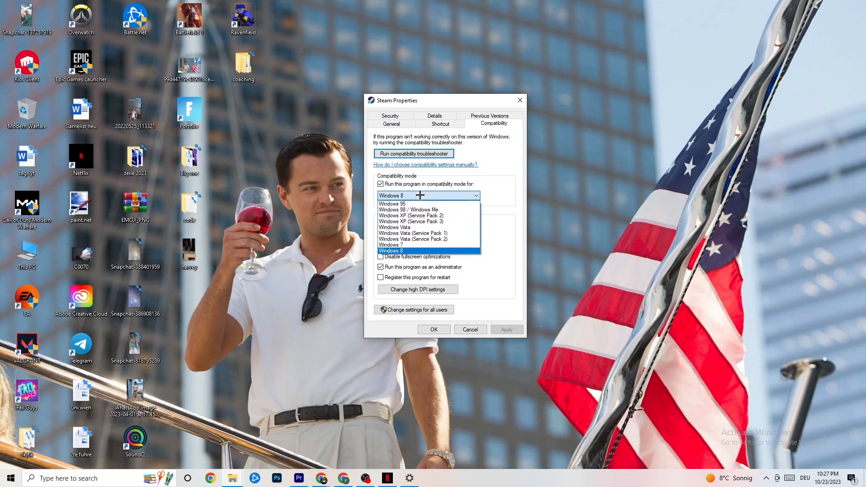
{"action": "left_click", "coordinate": [491, 212]}
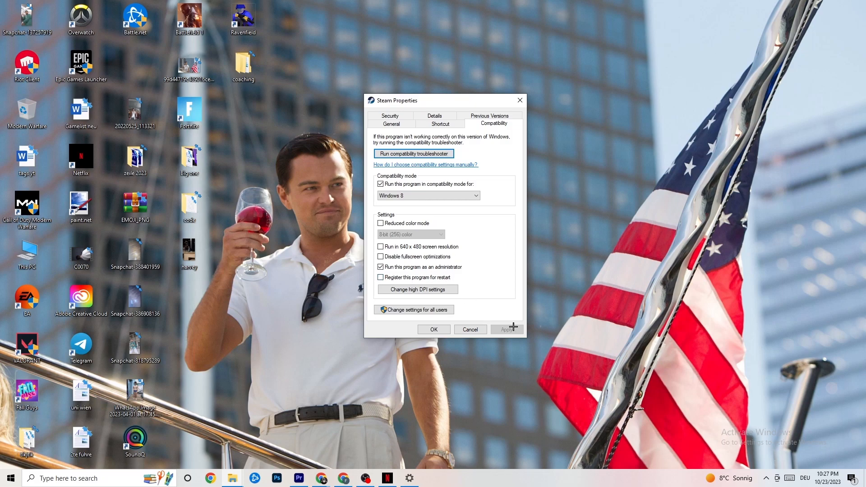
{"action": "left_click", "coordinate": [433, 330]}
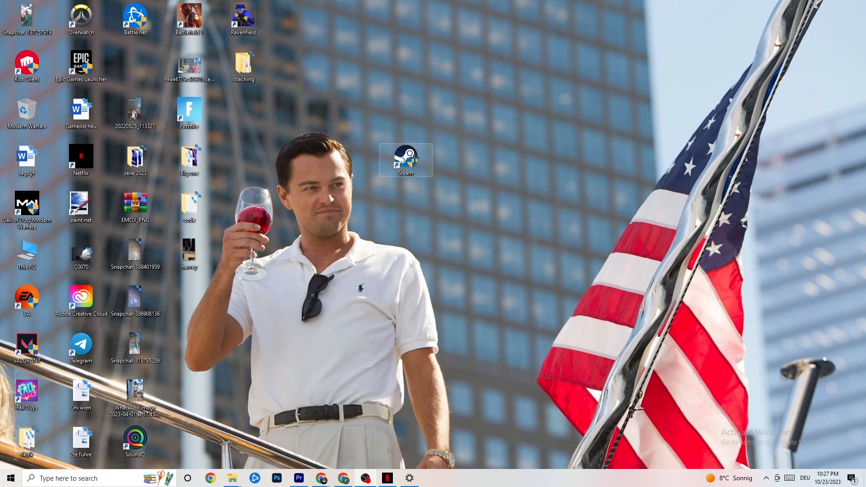
{"action": "left_click", "coordinate": [1, 485]}
{"action": "key", "text": "Escape"}
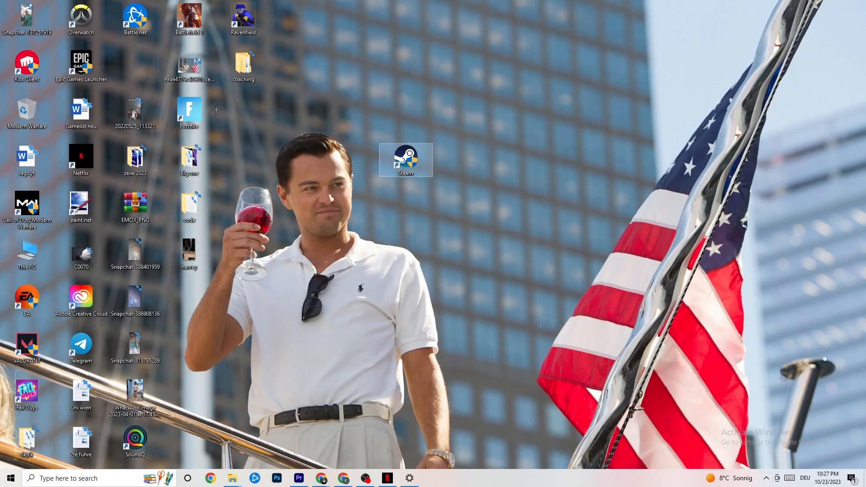
{"action": "right_click", "coordinate": [397, 164]}
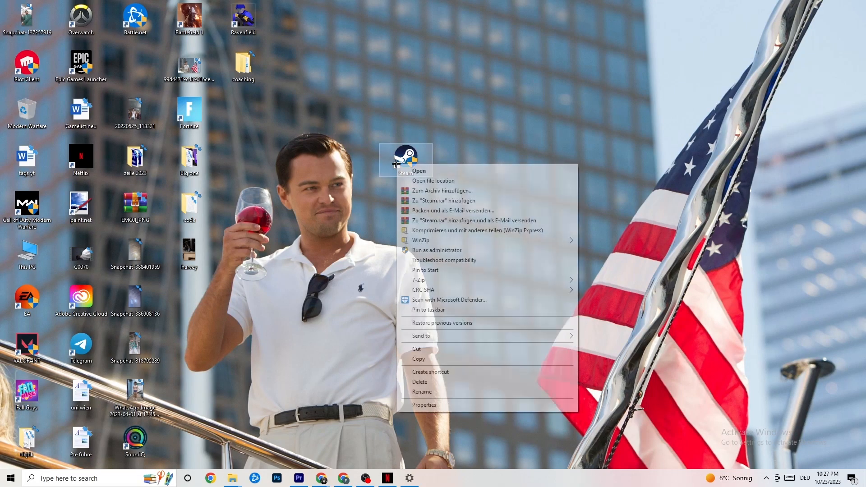
{"action": "left_click", "coordinate": [349, 256]}
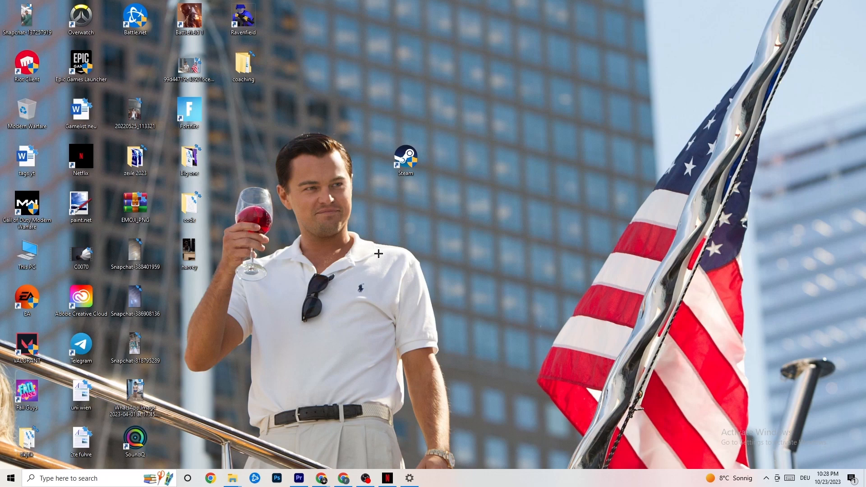
Open Task Manager maximized and check the actions available for the running Google Chrome app.
{"action": "right_click", "coordinate": [481, 483]}
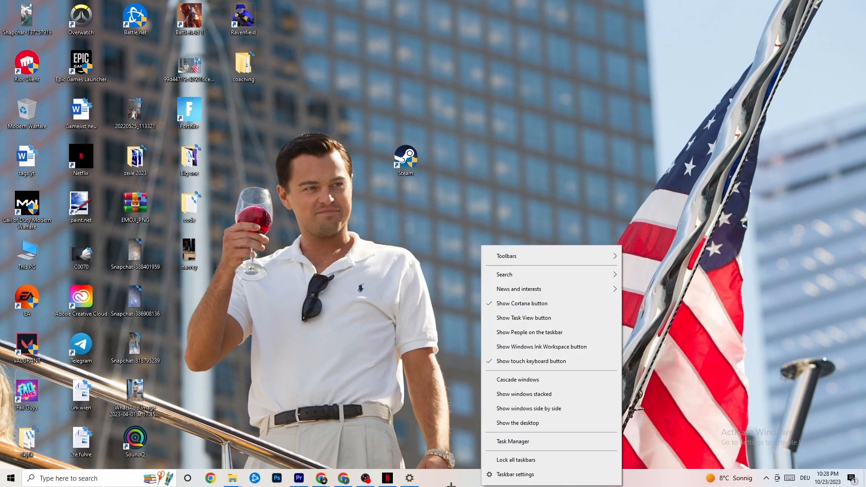
{"action": "left_click", "coordinate": [520, 442]}
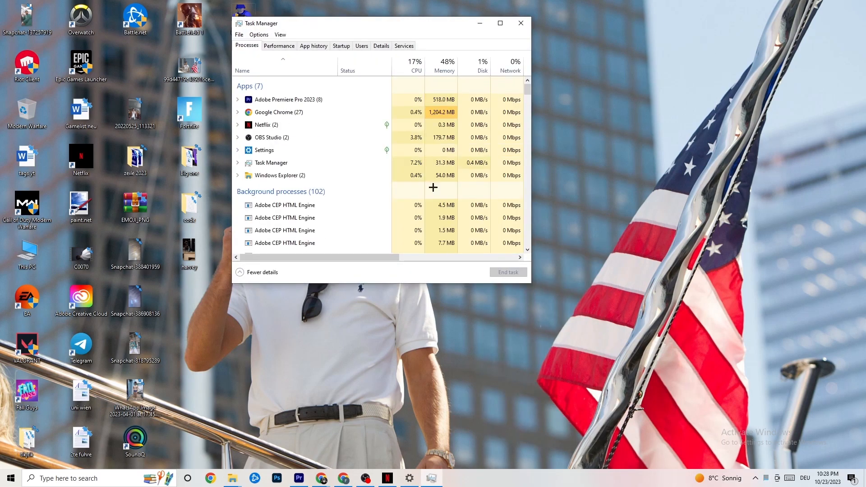
{"action": "left_click", "coordinate": [497, 27]}
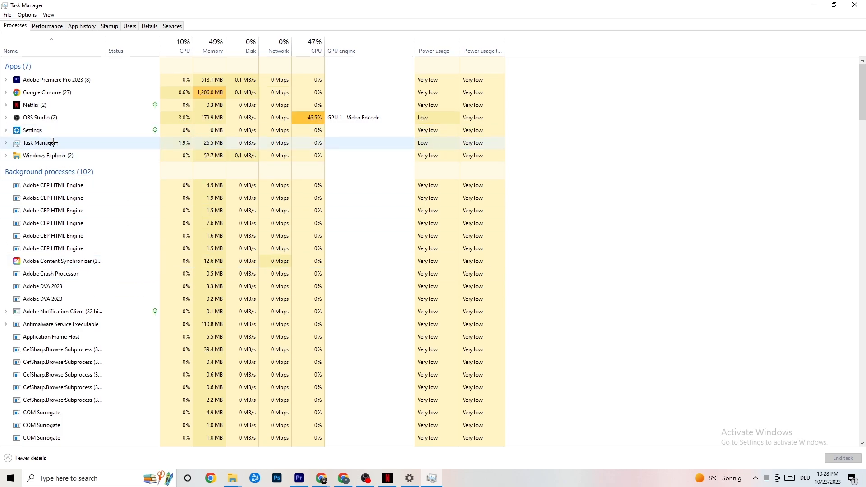
{"action": "right_click", "coordinate": [61, 93]}
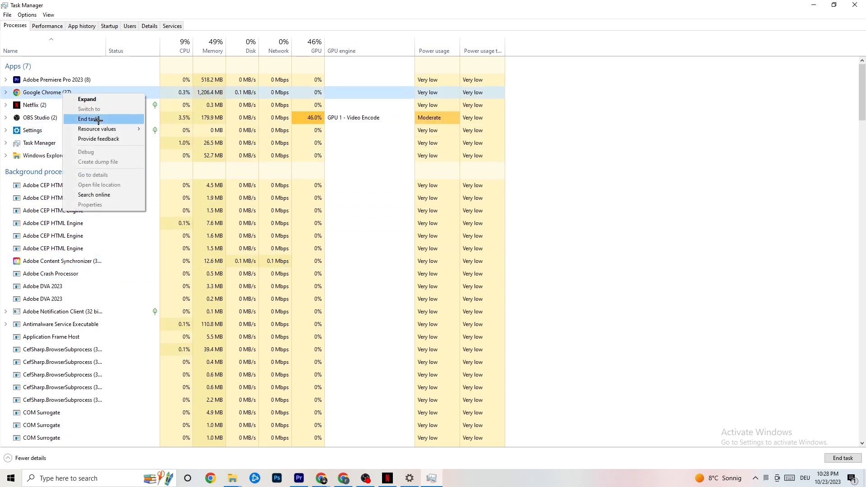
{"action": "left_click", "coordinate": [615, 108]}
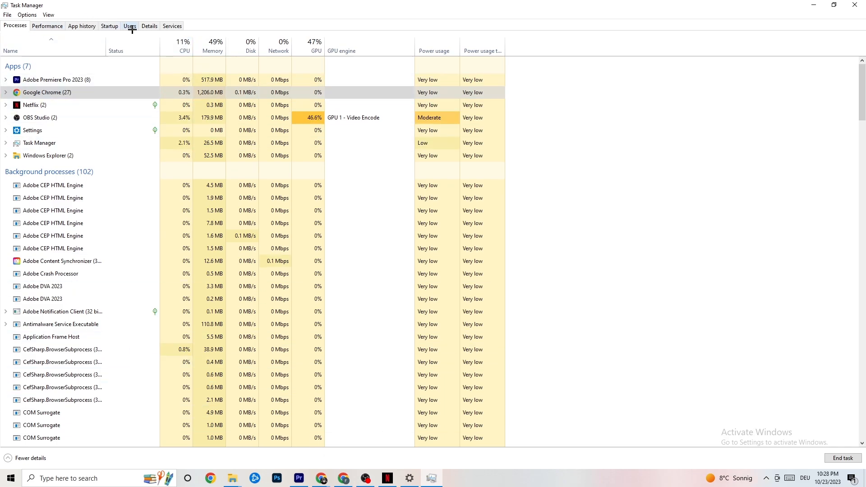
View the detailed process list and check the priority options for the Adobe Premiere Pro process.
{"action": "left_click", "coordinate": [149, 26]}
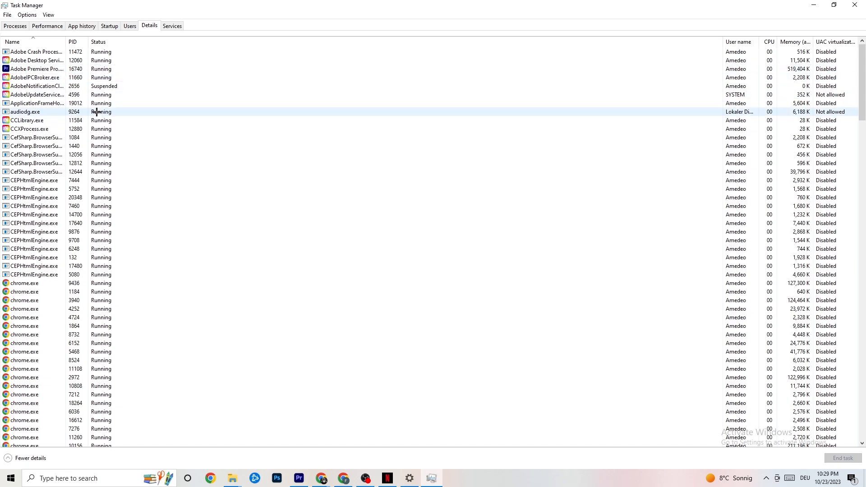
{"action": "right_click", "coordinate": [47, 71]}
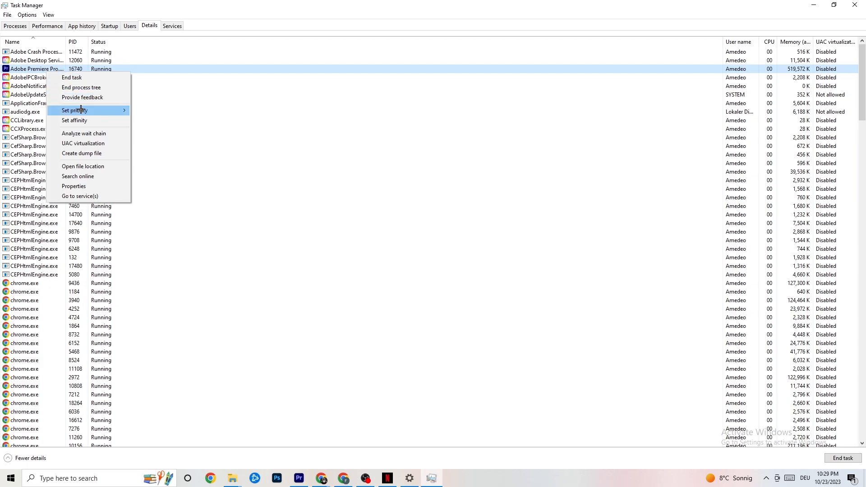
{"action": "mouse_move", "coordinate": [83, 110]}
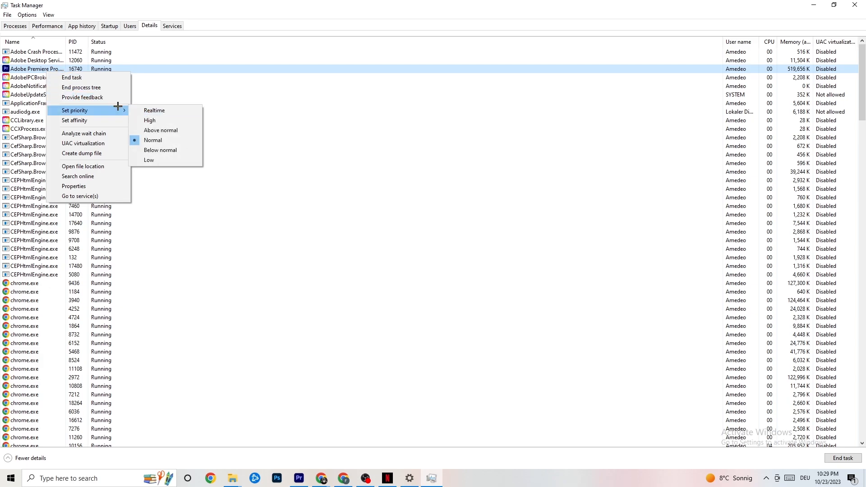
{"action": "mouse_move", "coordinate": [120, 108]}
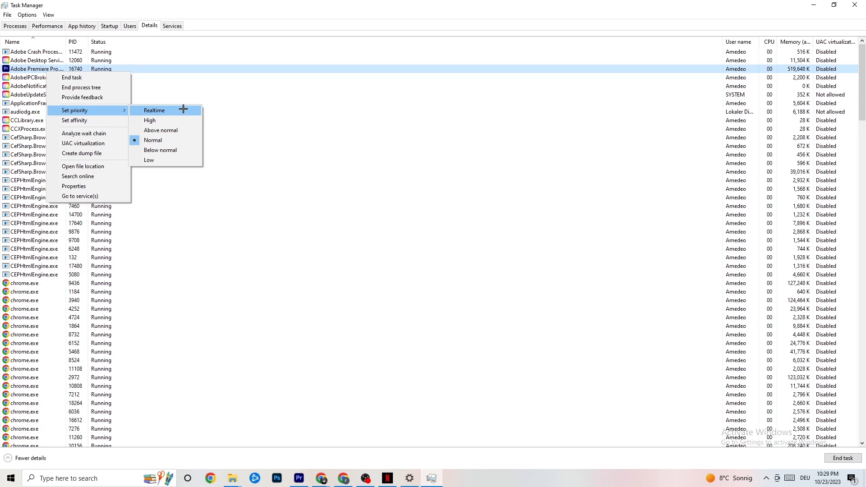
{"action": "left_click", "coordinate": [233, 95]}
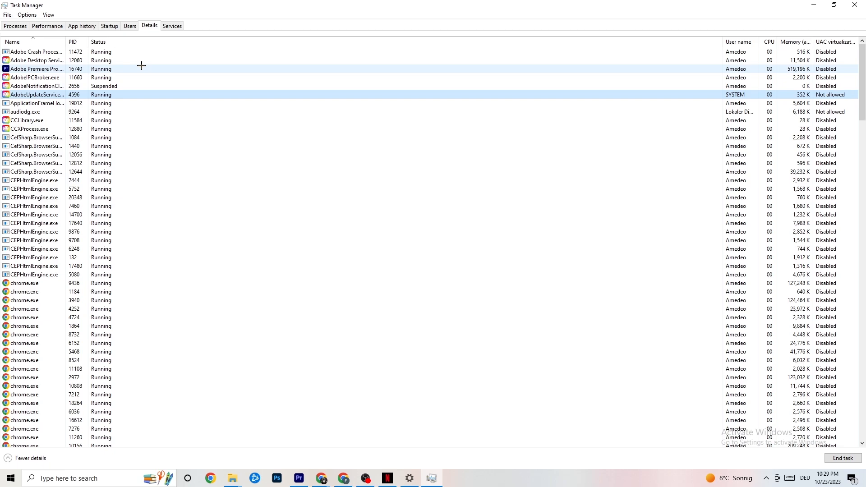
Review the startup programs, check the actions available for Razer Synapse, and close Task Manager.
{"action": "left_click", "coordinate": [110, 26]}
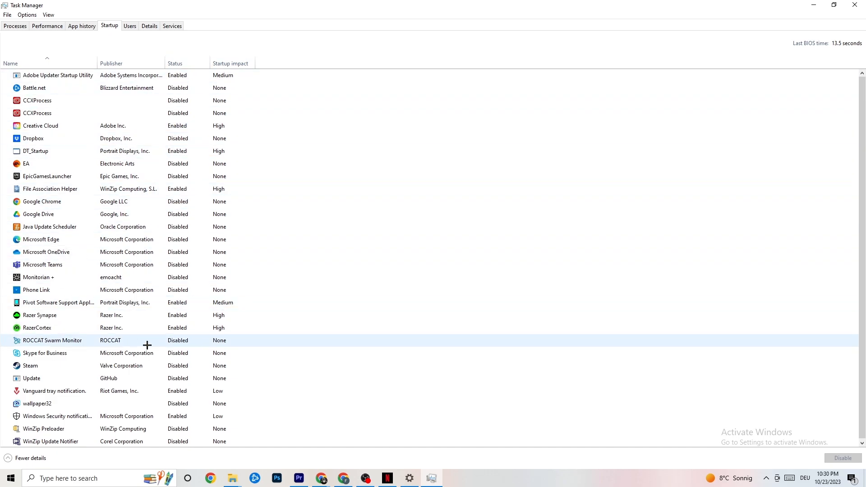
{"action": "right_click", "coordinate": [175, 316]}
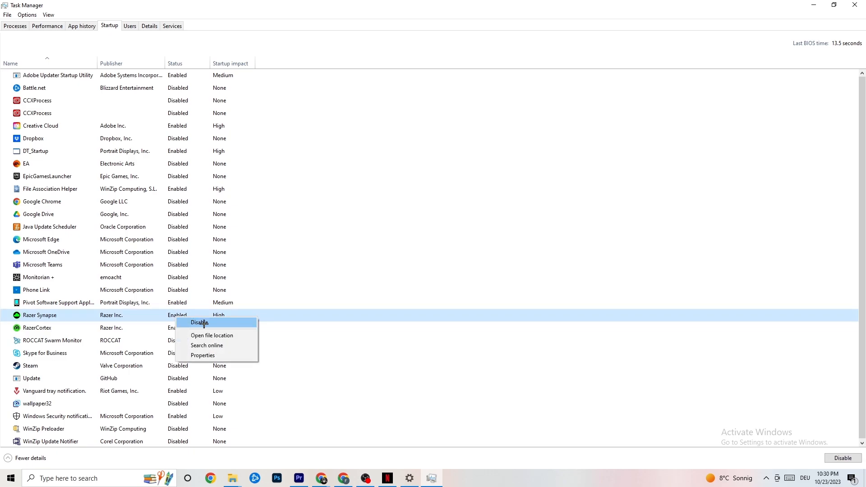
{"action": "left_click", "coordinate": [446, 46]}
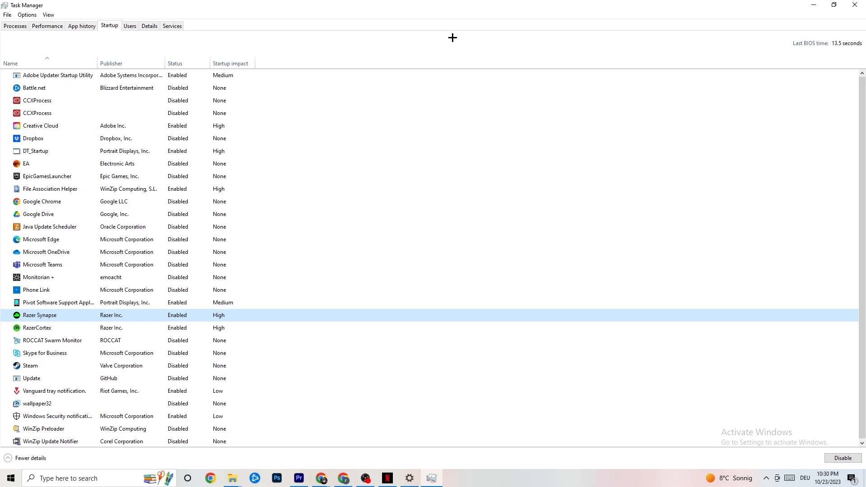
{"action": "left_click", "coordinate": [850, 3]}
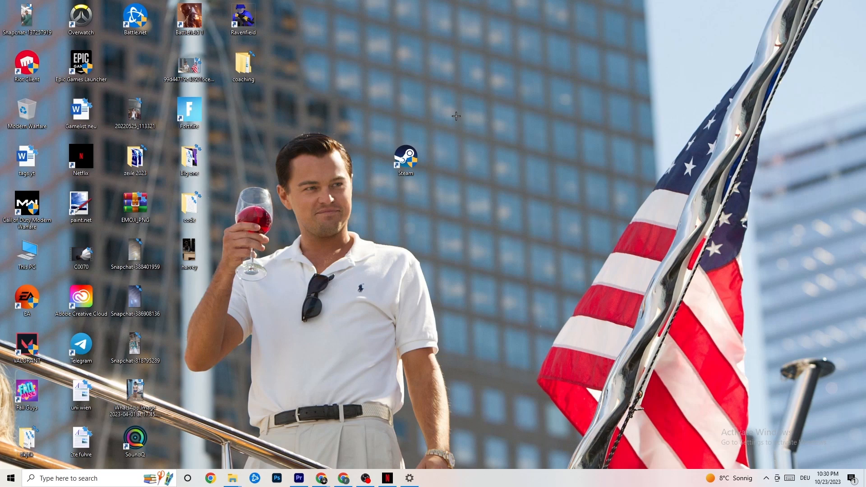
Open the Windows display settings and review the text and app scaling options under Scale and layout.
{"action": "left_click", "coordinate": [7, 481]}
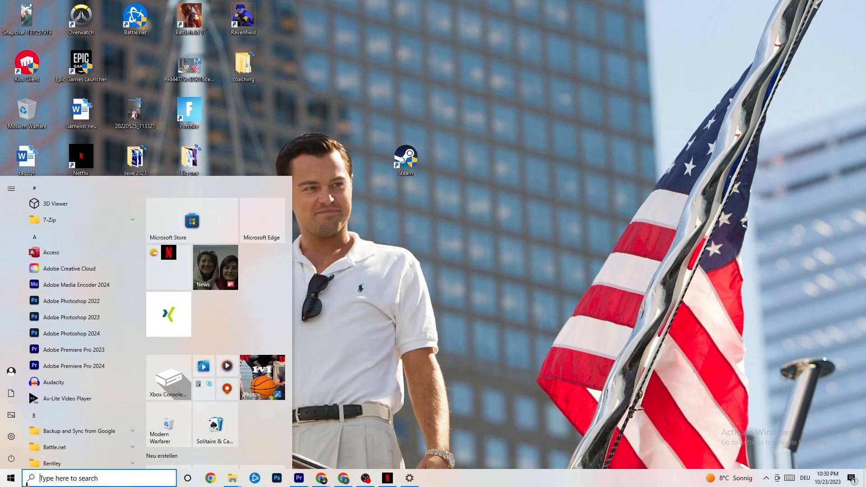
{"action": "left_click", "coordinate": [12, 437]}
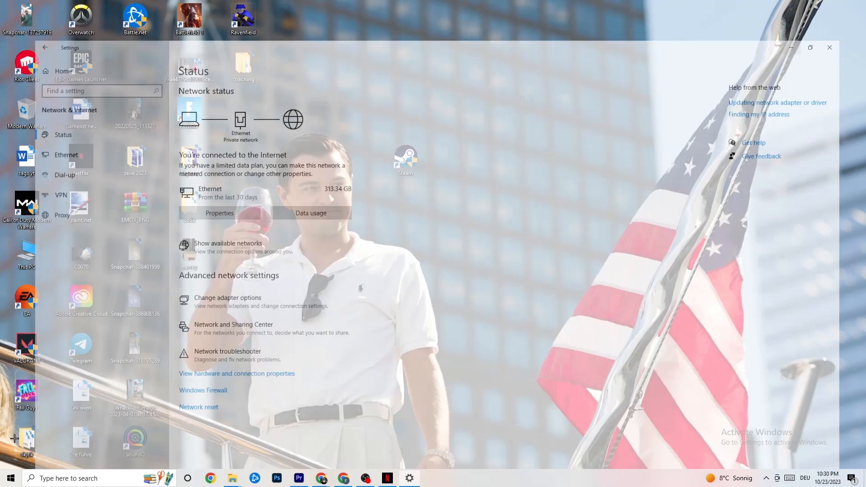
{"action": "left_click", "coordinate": [27, 35]}
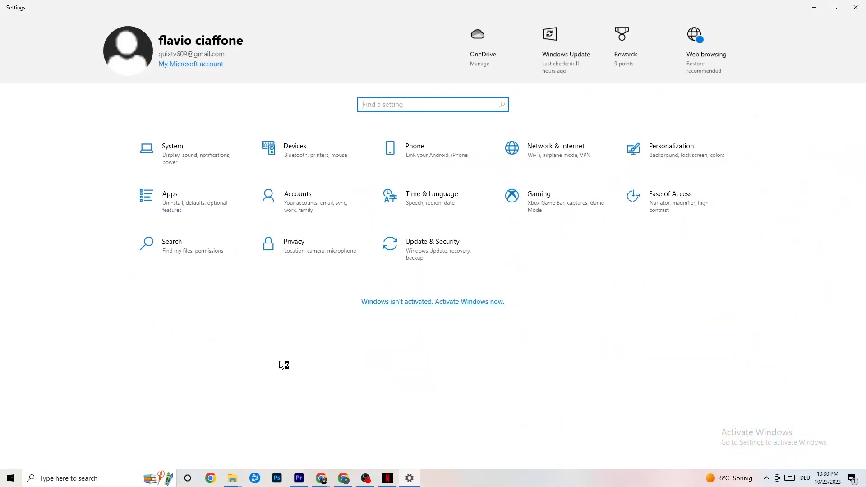
{"action": "left_click", "coordinate": [189, 152]}
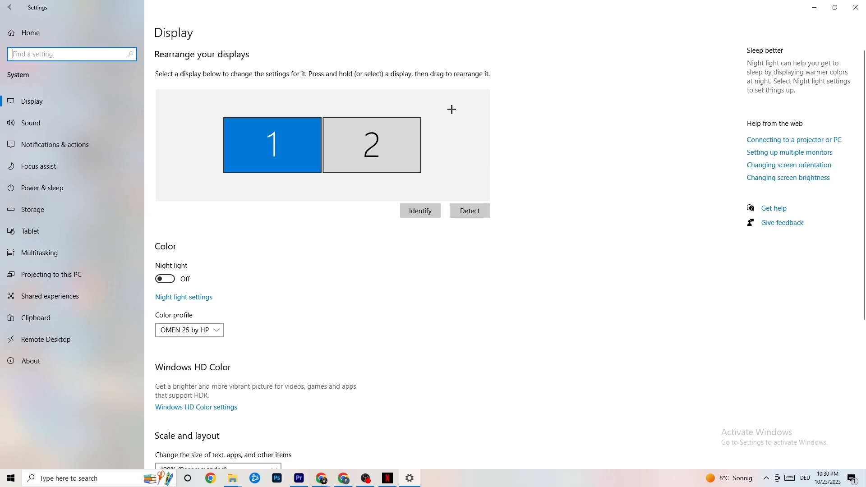
{"action": "scroll", "coordinate": [421, 101], "scroll_direction": "down", "scroll_amount": 5}
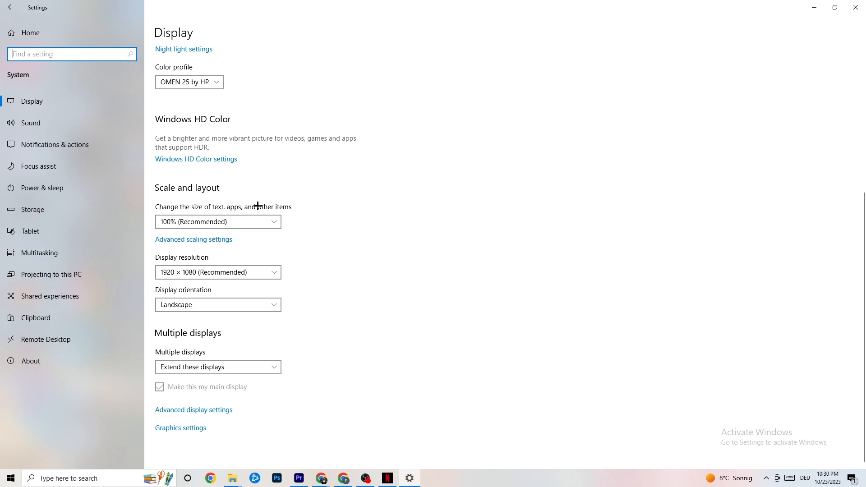
{"action": "left_click", "coordinate": [269, 221]}
{"action": "left_click", "coordinate": [340, 175]}
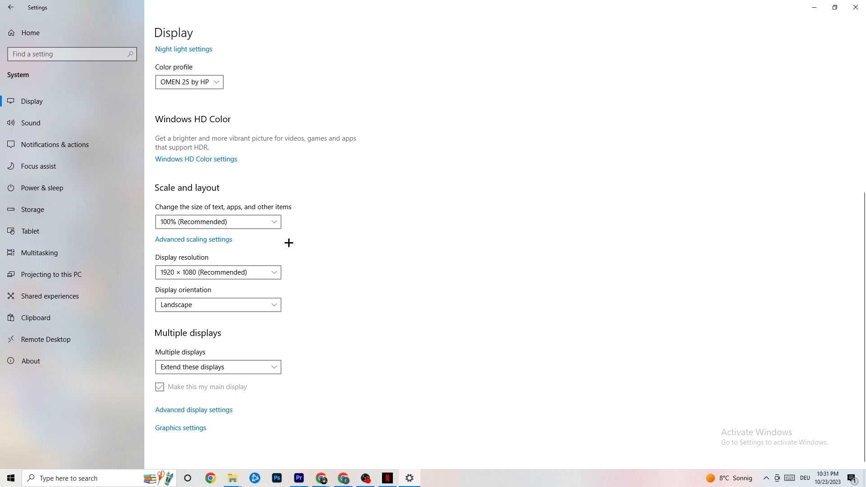
Review the available power plans in the additional power settings of Power & sleep and close Power Options.
{"action": "left_click", "coordinate": [55, 186]}
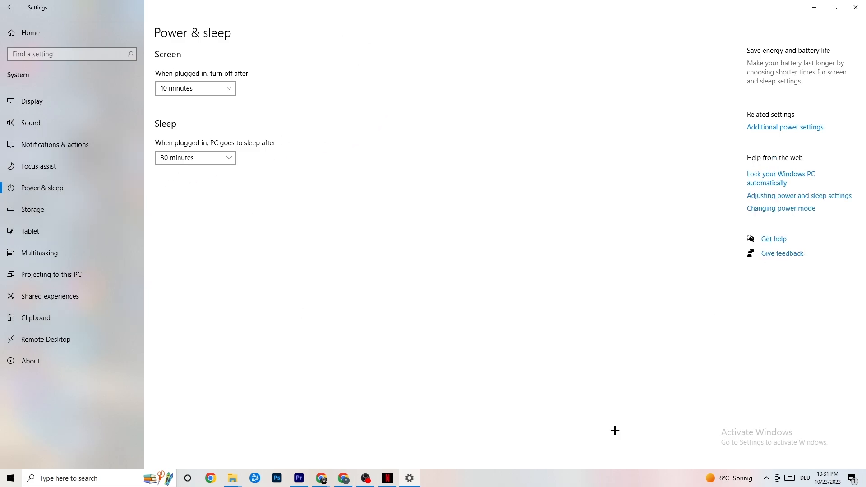
{"action": "left_click", "coordinate": [796, 127]}
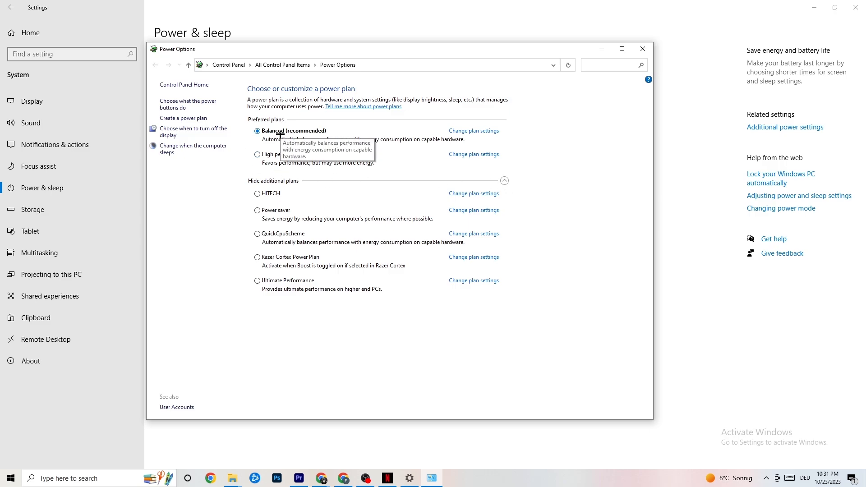
{"action": "left_click", "coordinate": [642, 49]}
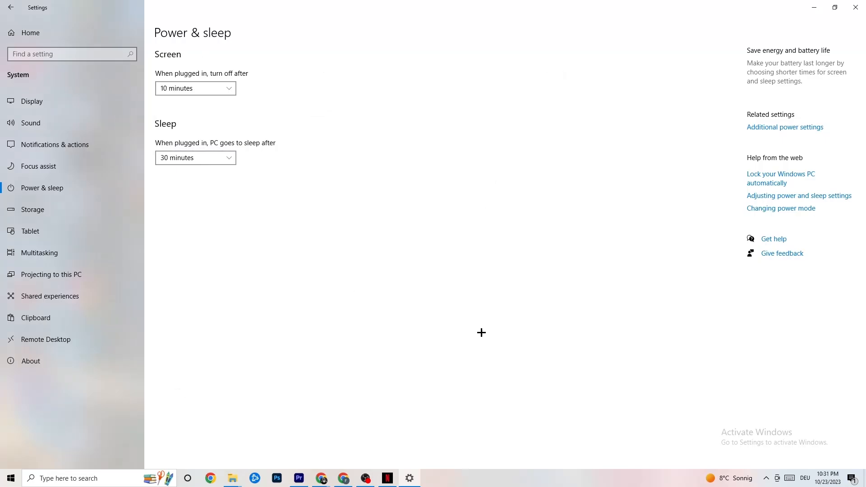
Open the Storage Sense configuration from the Storage settings, check the run frequency options, and return to the Settings home page.
{"action": "left_click", "coordinate": [67, 210]}
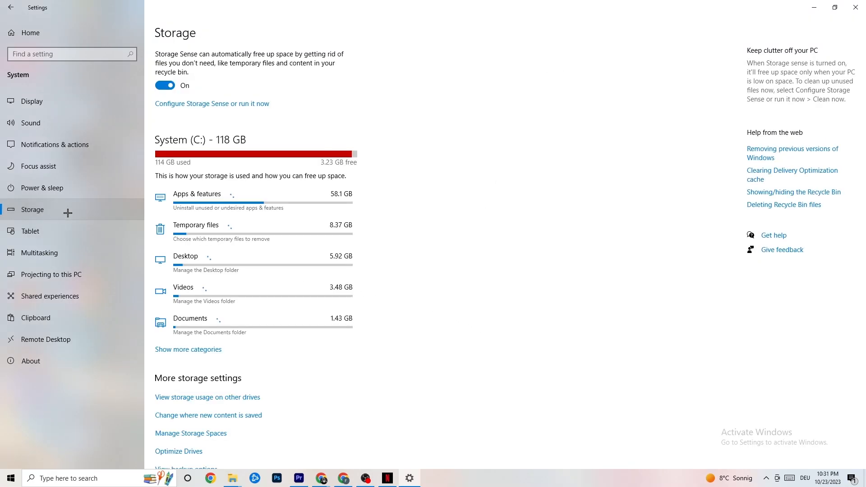
{"action": "left_click", "coordinate": [204, 104]}
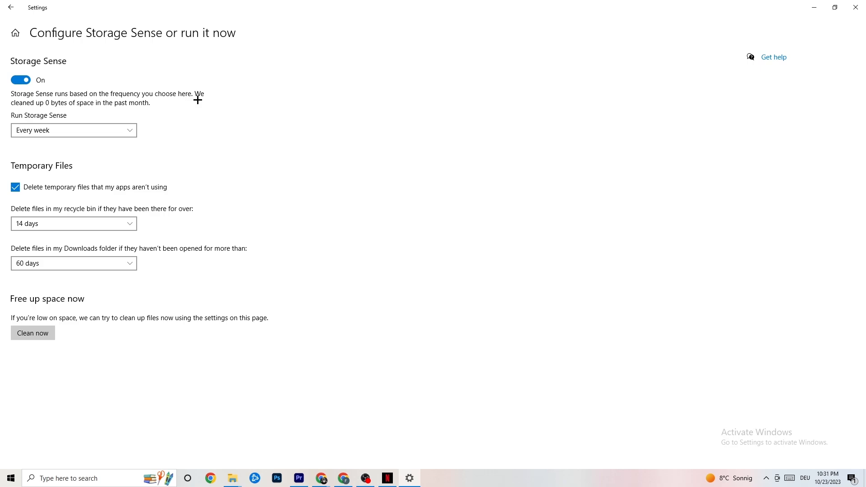
{"action": "left_click", "coordinate": [113, 131]}
{"action": "left_click", "coordinate": [96, 131]}
{"action": "left_click", "coordinate": [106, 131]}
{"action": "left_click", "coordinate": [106, 133]}
{"action": "left_click", "coordinate": [7, 3]}
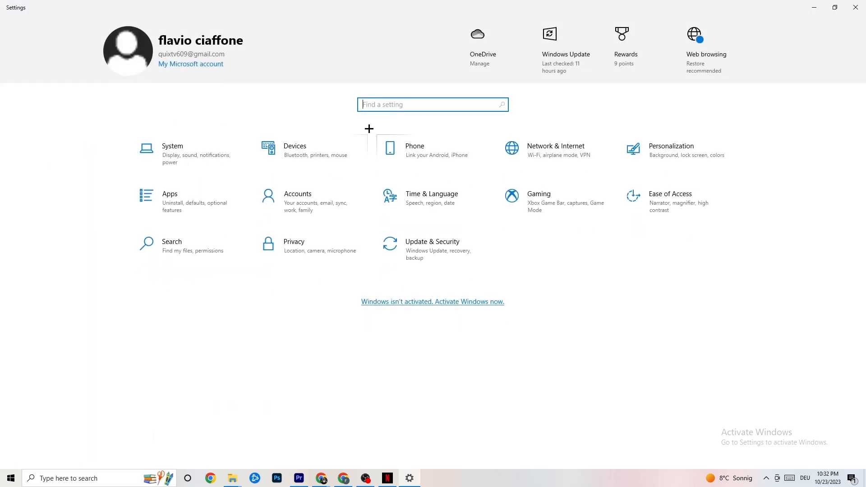
Review the Xbox Game Bar, Captures and Game Mode pages of the Gaming settings and return to the Settings home page.
{"action": "left_click", "coordinate": [576, 205]}
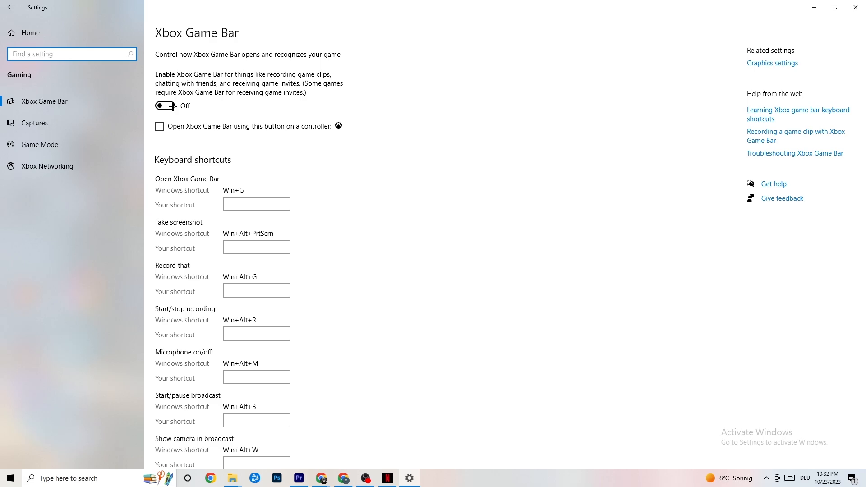
{"action": "left_click", "coordinate": [77, 124]}
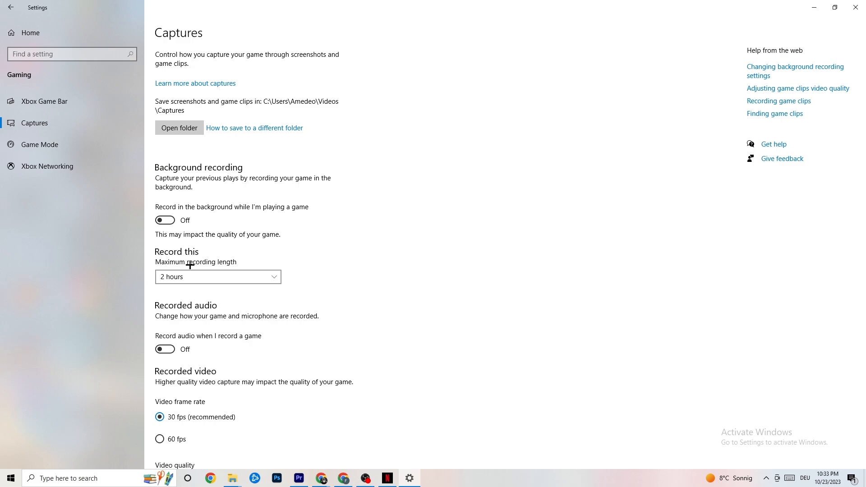
{"action": "left_click", "coordinate": [80, 145]}
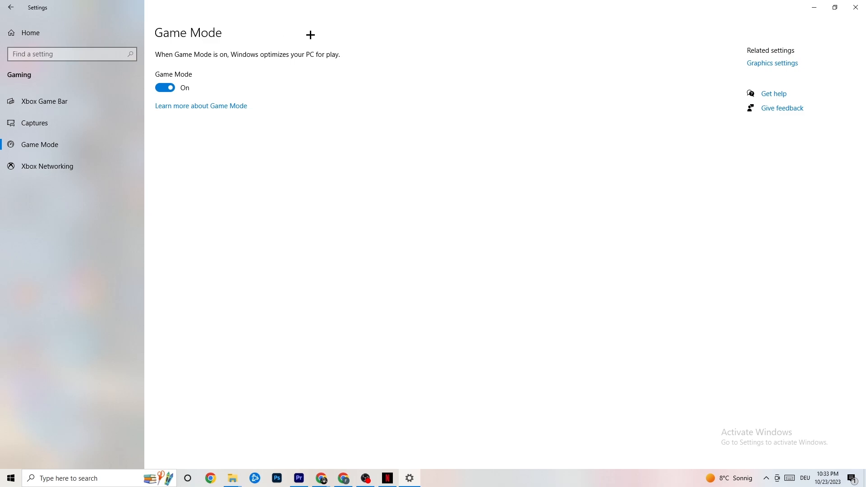
{"action": "left_click", "coordinate": [10, 7]}
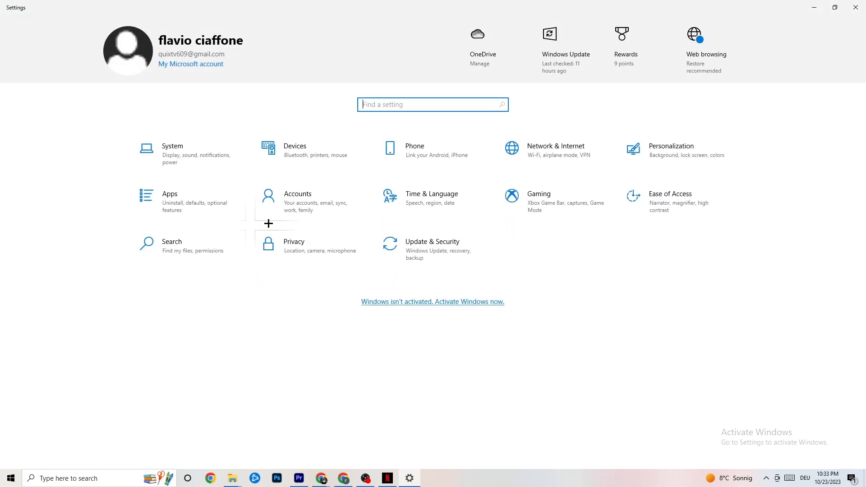
Review the Troubleshoot and Windows Update pages under Update & Security and close Settings.
{"action": "left_click", "coordinate": [454, 257]}
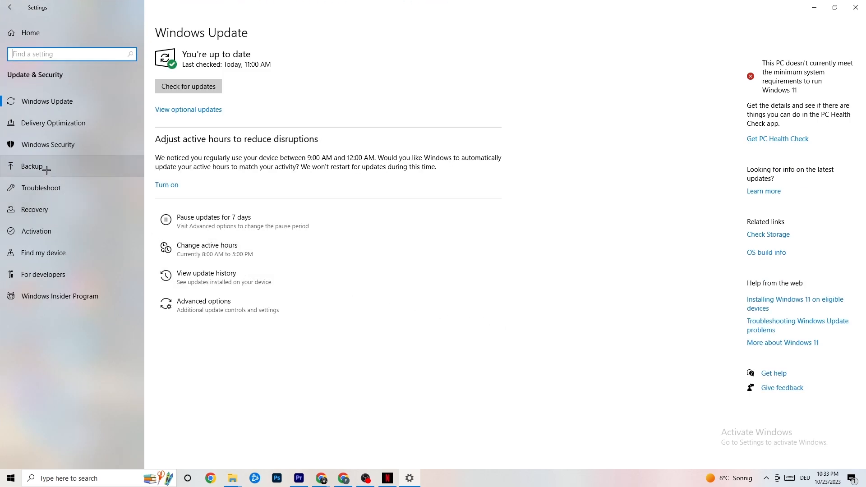
{"action": "left_click", "coordinate": [49, 186]}
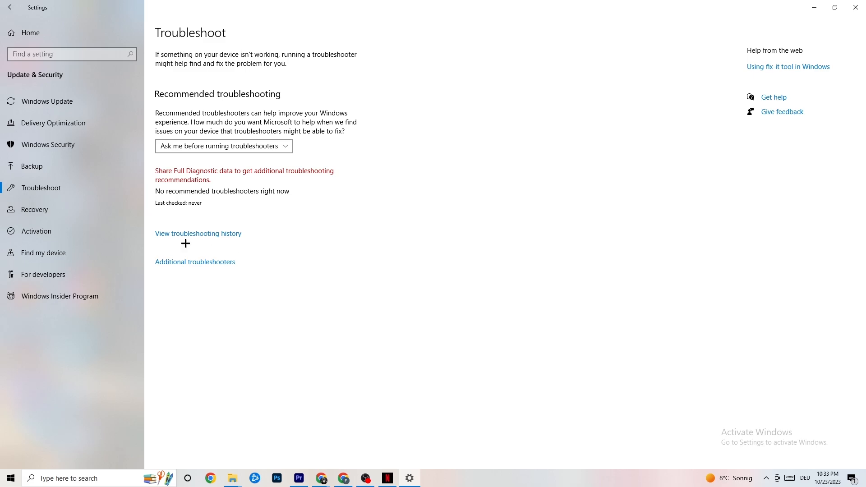
{"action": "left_click", "coordinate": [69, 105]}
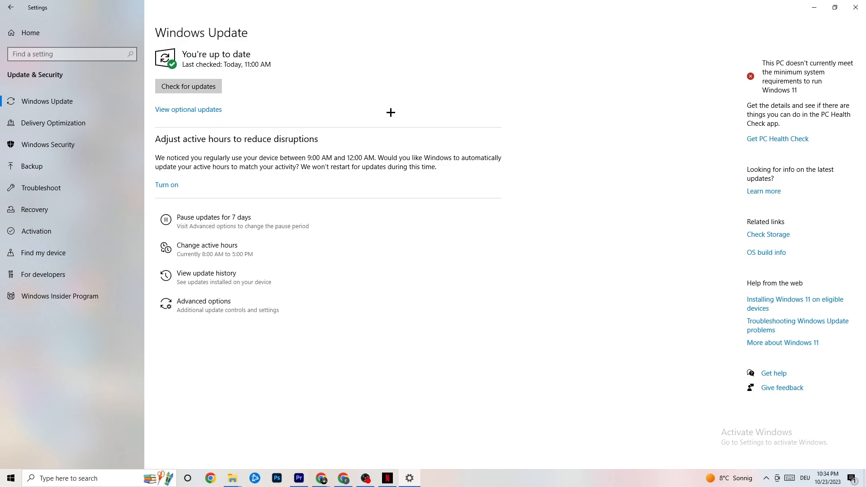
{"action": "left_click", "coordinate": [846, 10]}
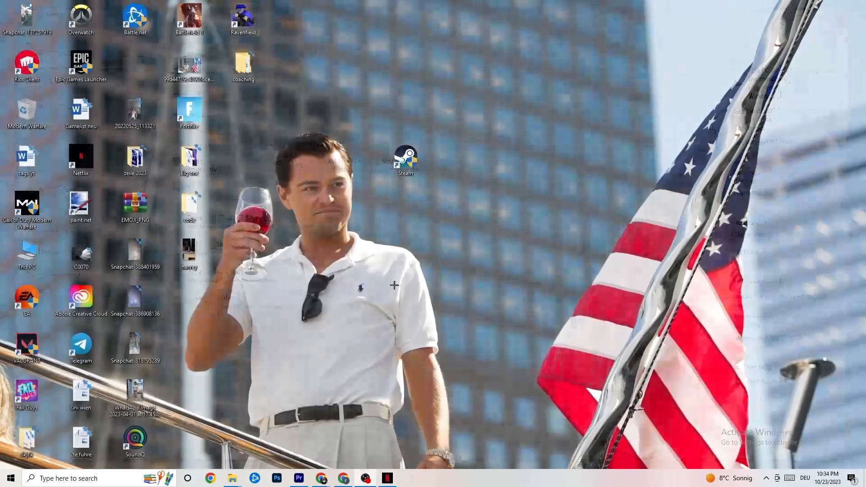